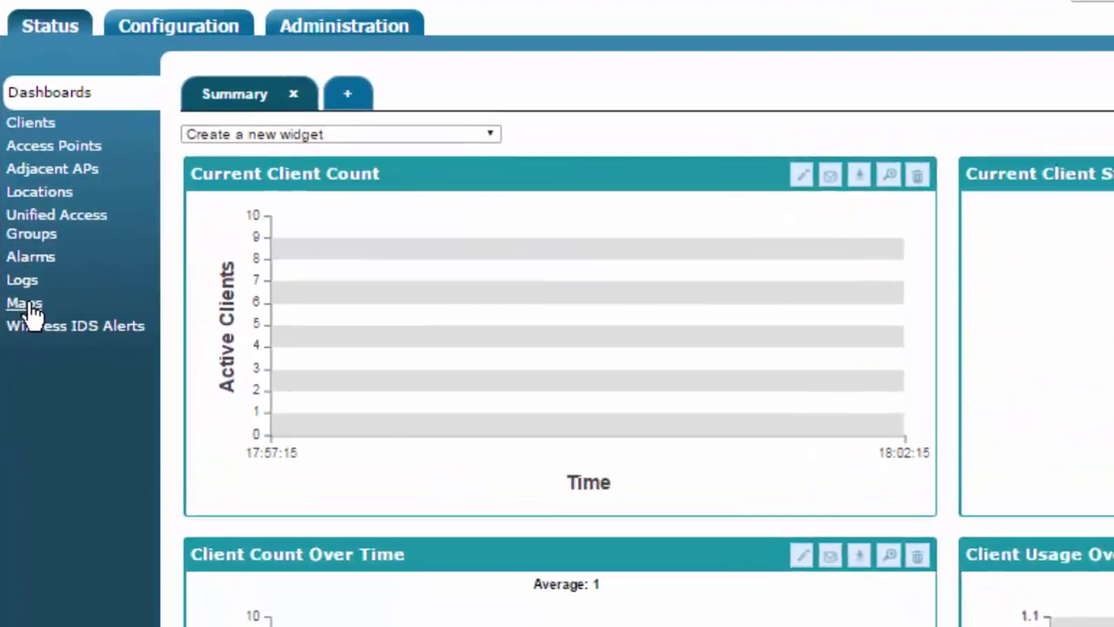
From the floor maps list, start a new map named Training
click(25, 304)
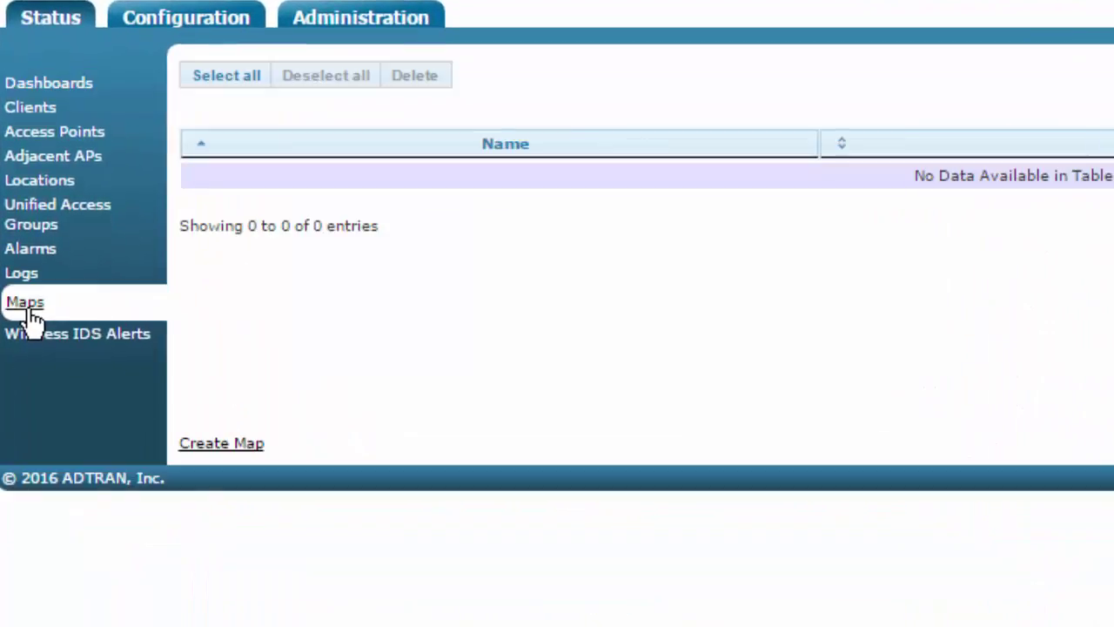
click(225, 444)
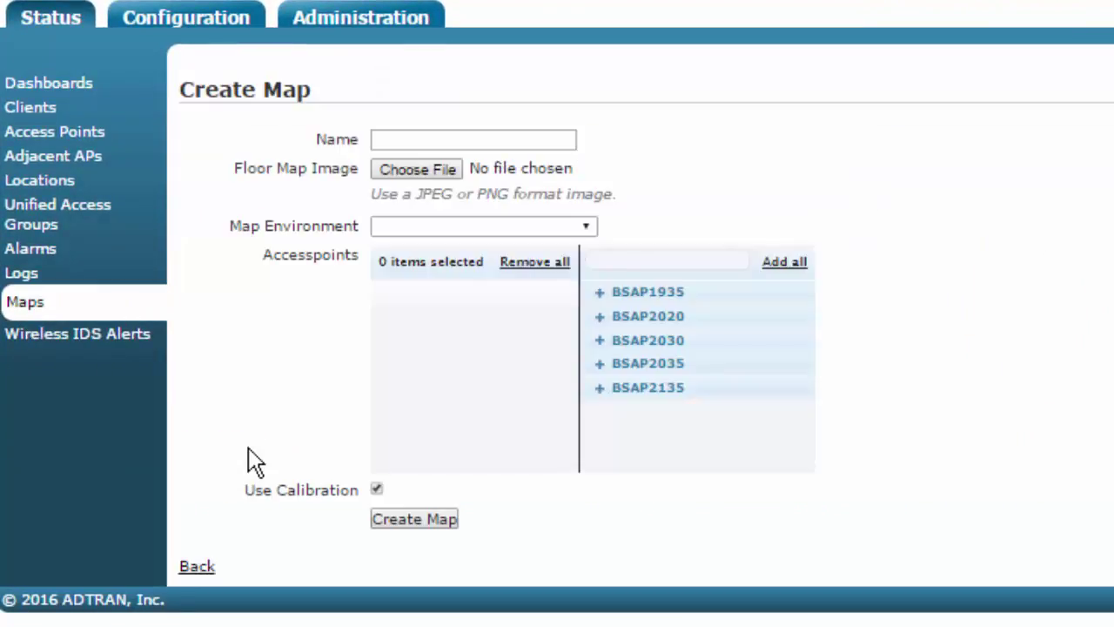
click(398, 142)
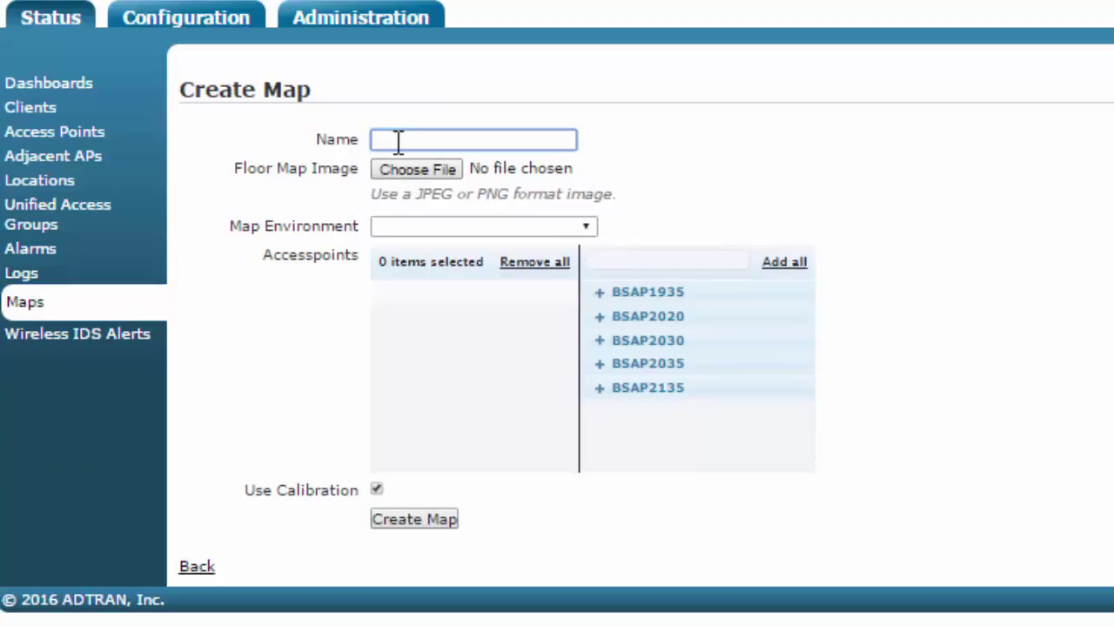
text(Tr)
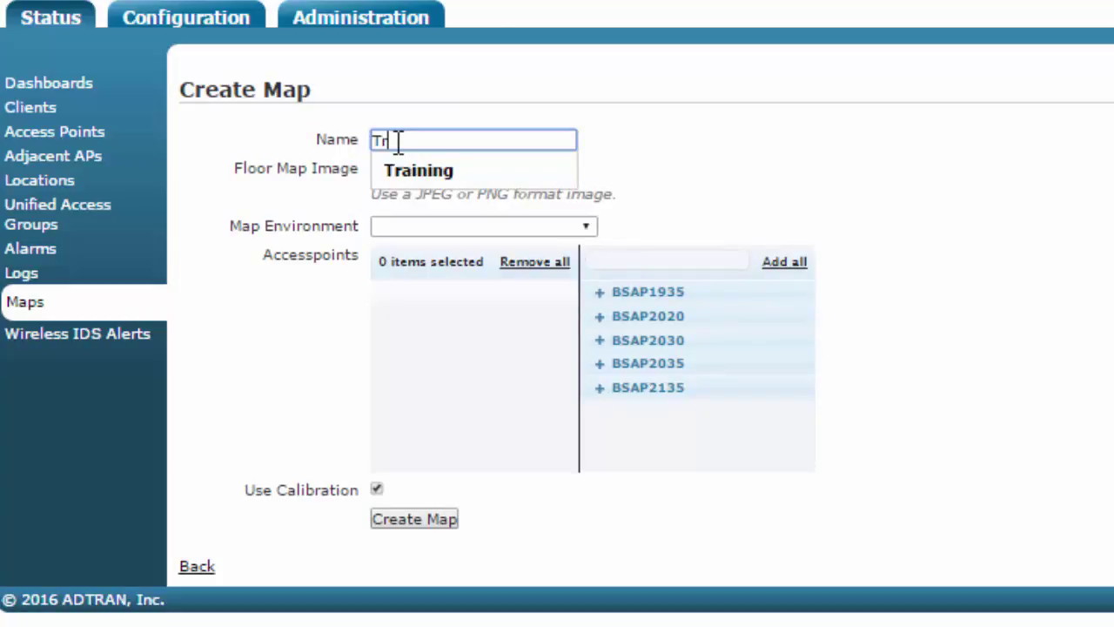
text(aining)
click(413, 177)
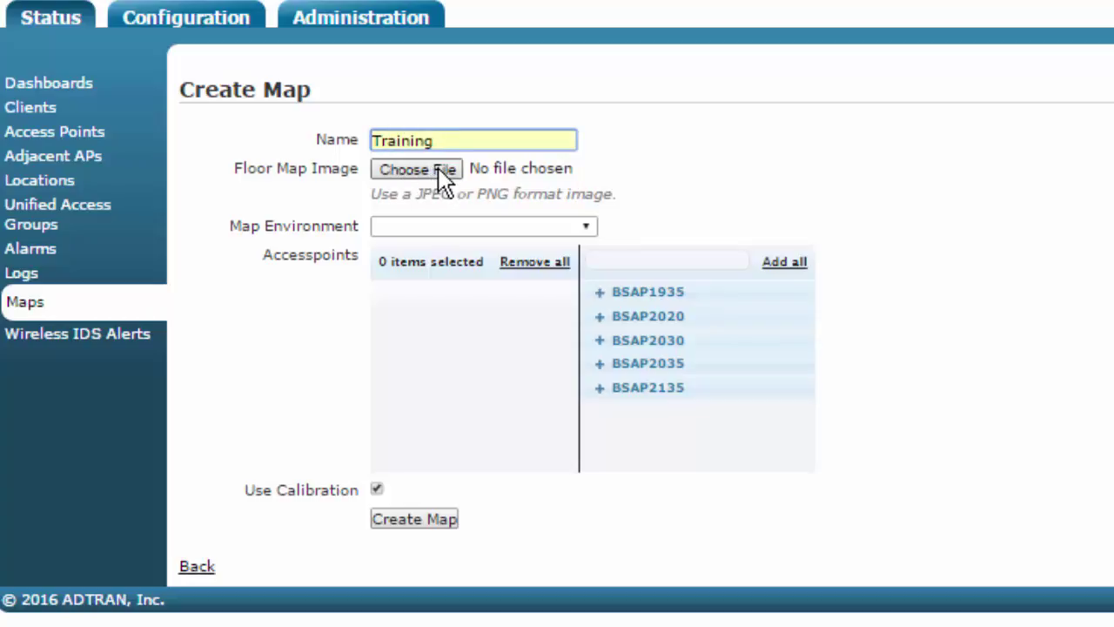
Attach the Training.jpg floor plan image to the map
click(438, 167)
drag(879, 268, 879, 412)
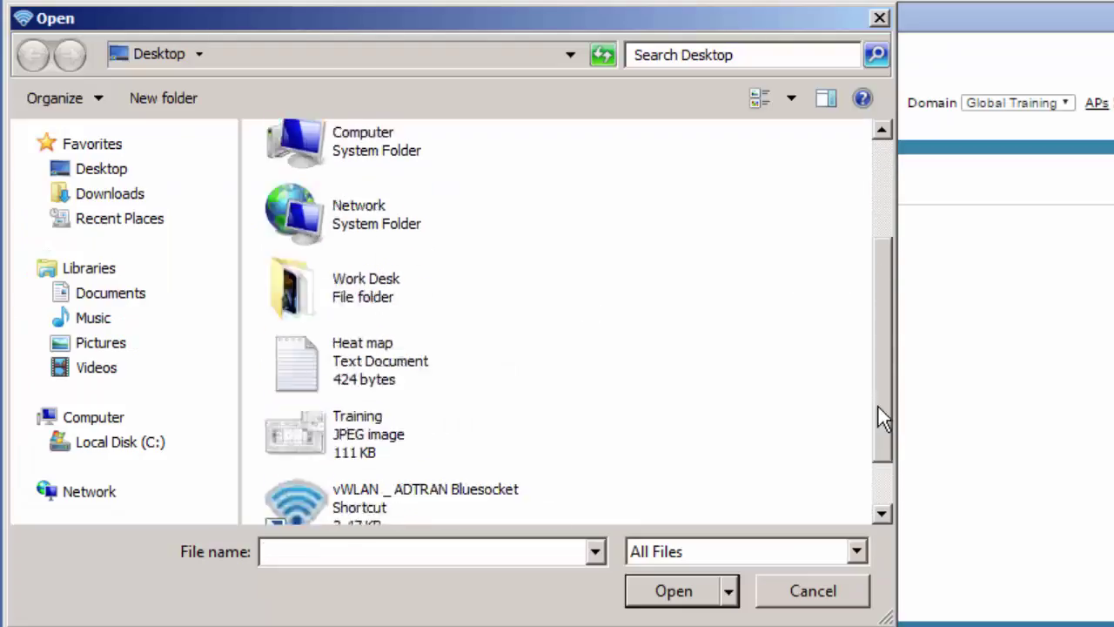
click(422, 365)
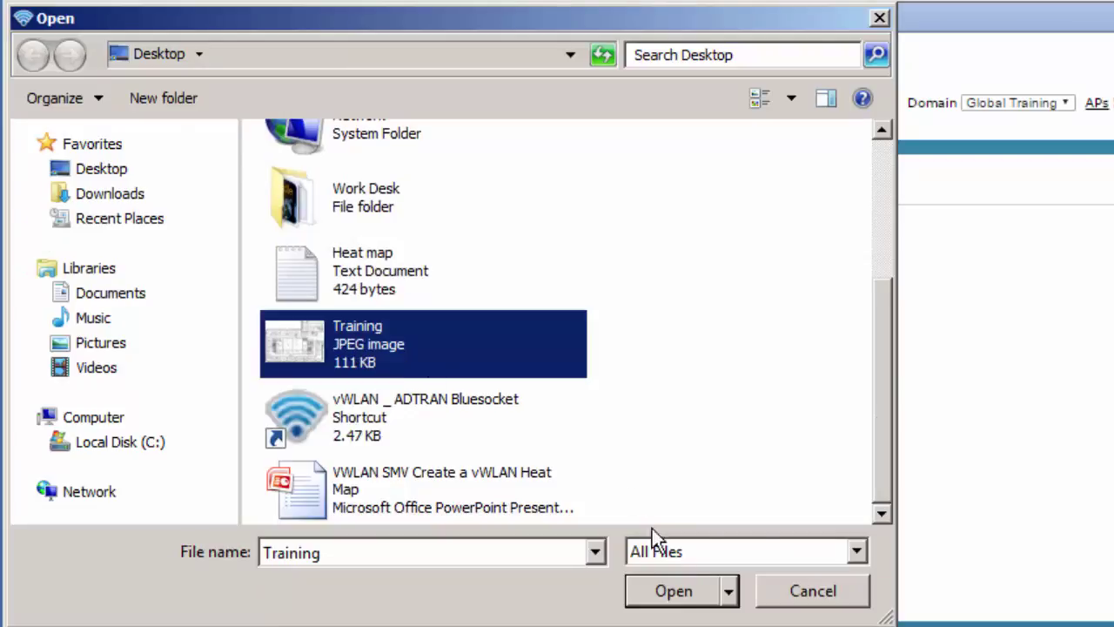
click(695, 593)
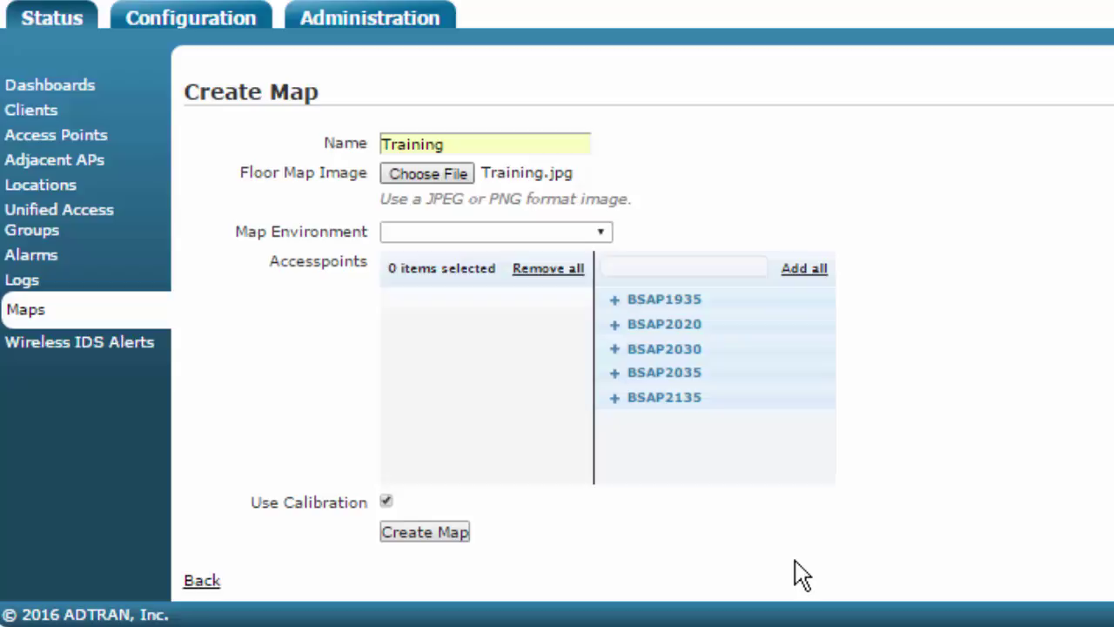
Use the Interior Walls map environment and include all five access points
click(604, 232)
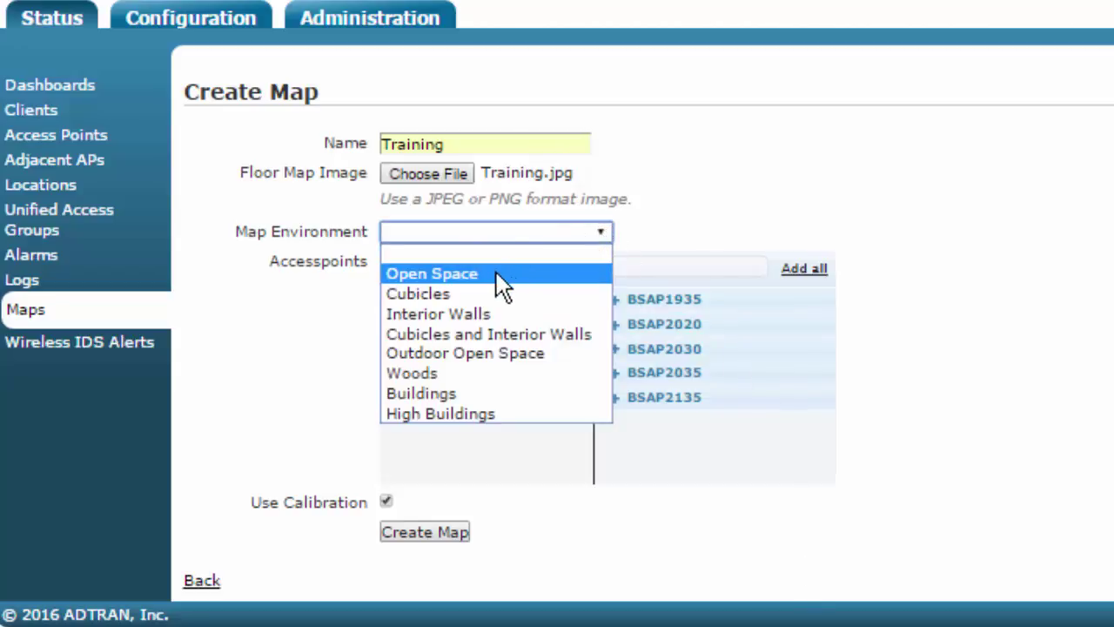
click(478, 317)
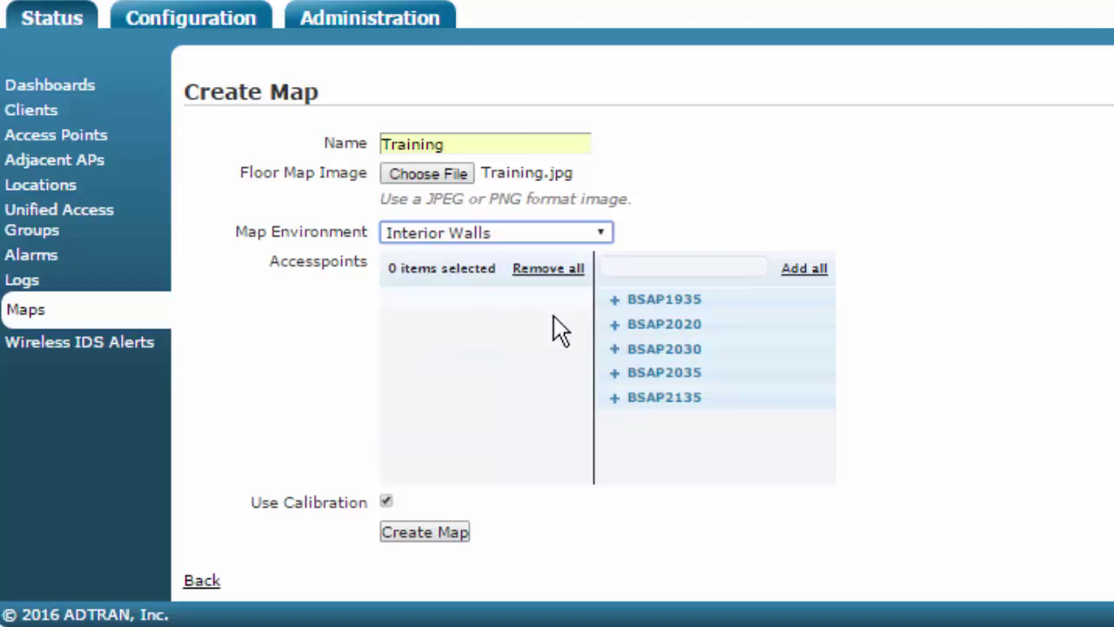
click(805, 270)
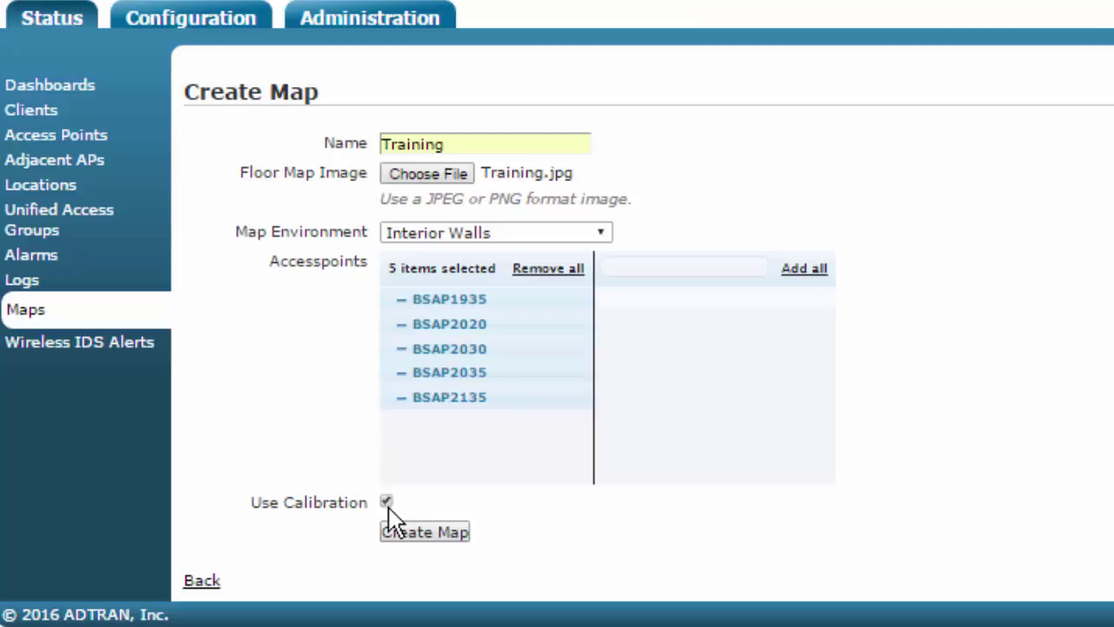
Create the Training map and calibrate it with two markers set 35 feet apart
click(430, 542)
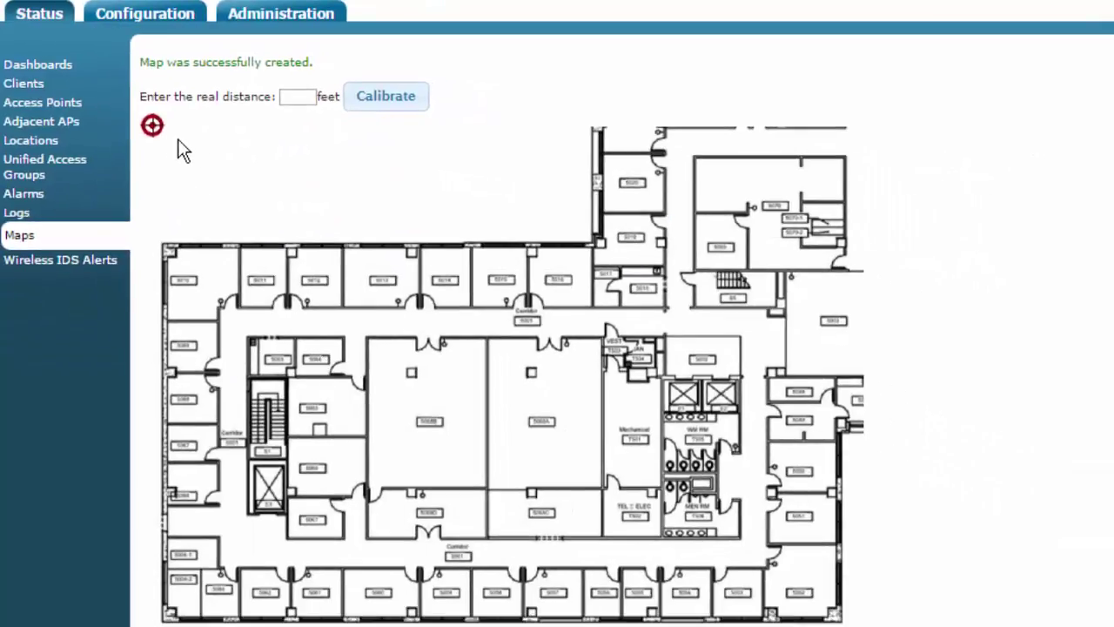
drag(152, 124, 368, 340)
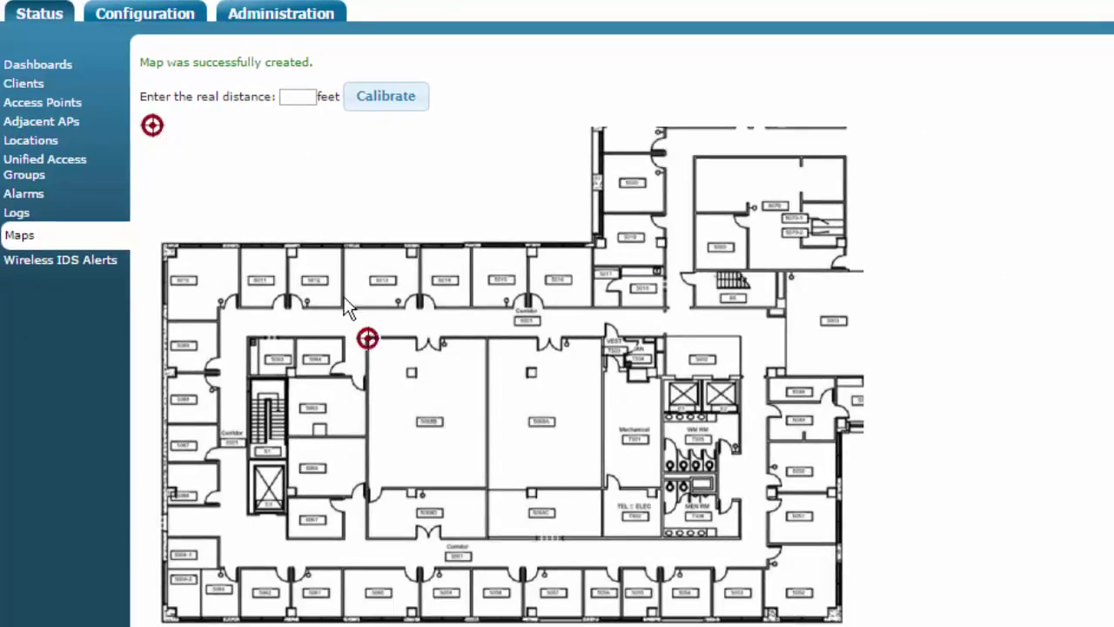
mouse_move(153, 126)
mouse_down()
mouse_move(380, 431)
mouse_move(367, 491)
mouse_up()
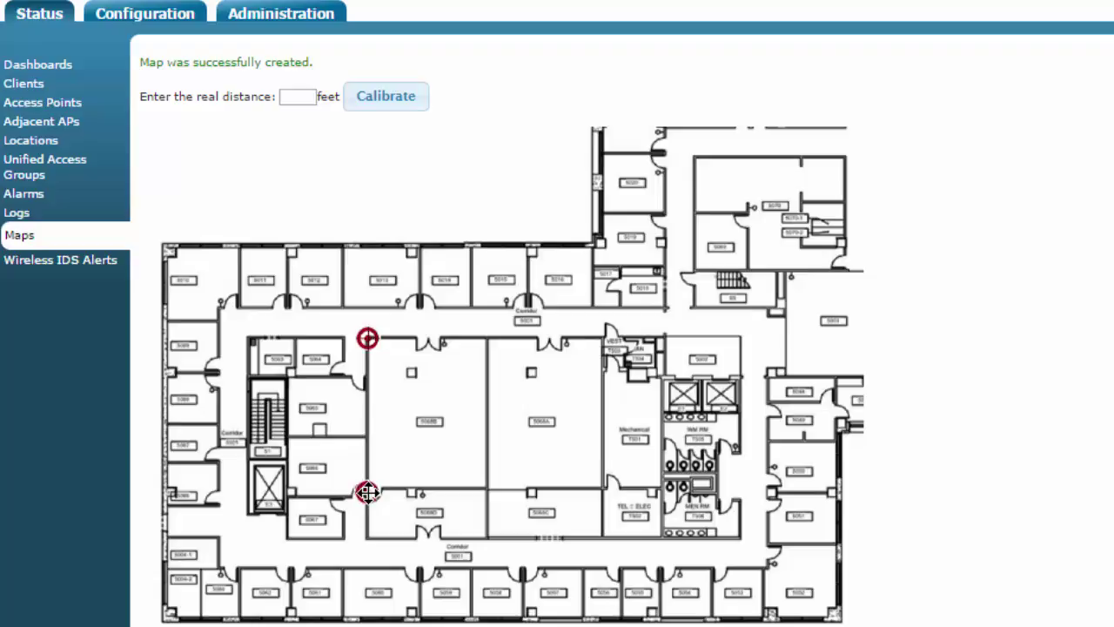
click(296, 98)
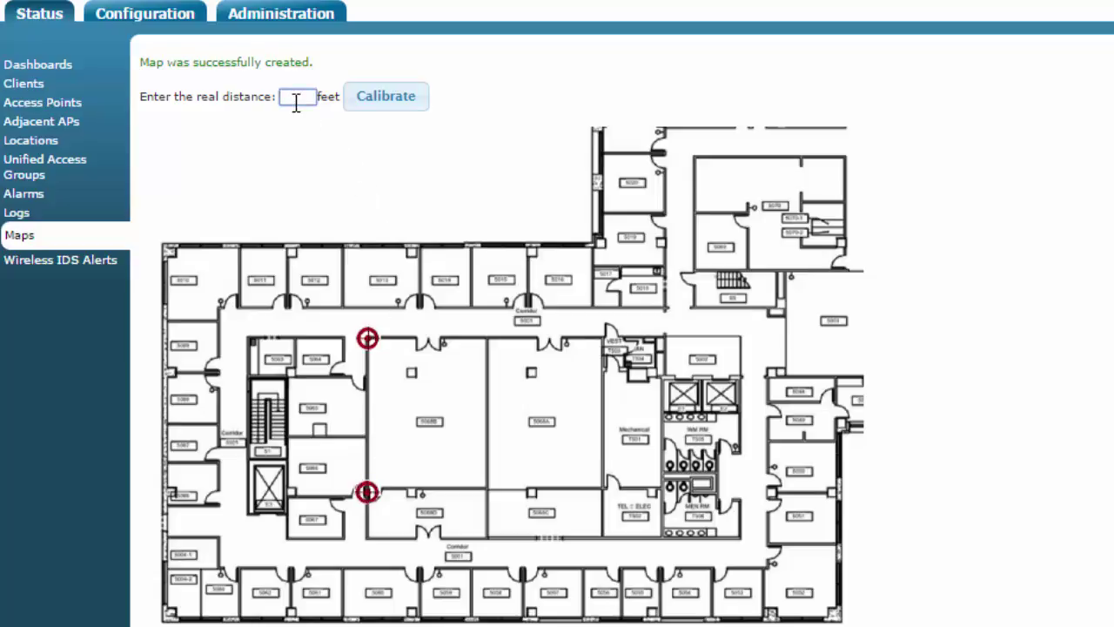
text(35)
click(386, 97)
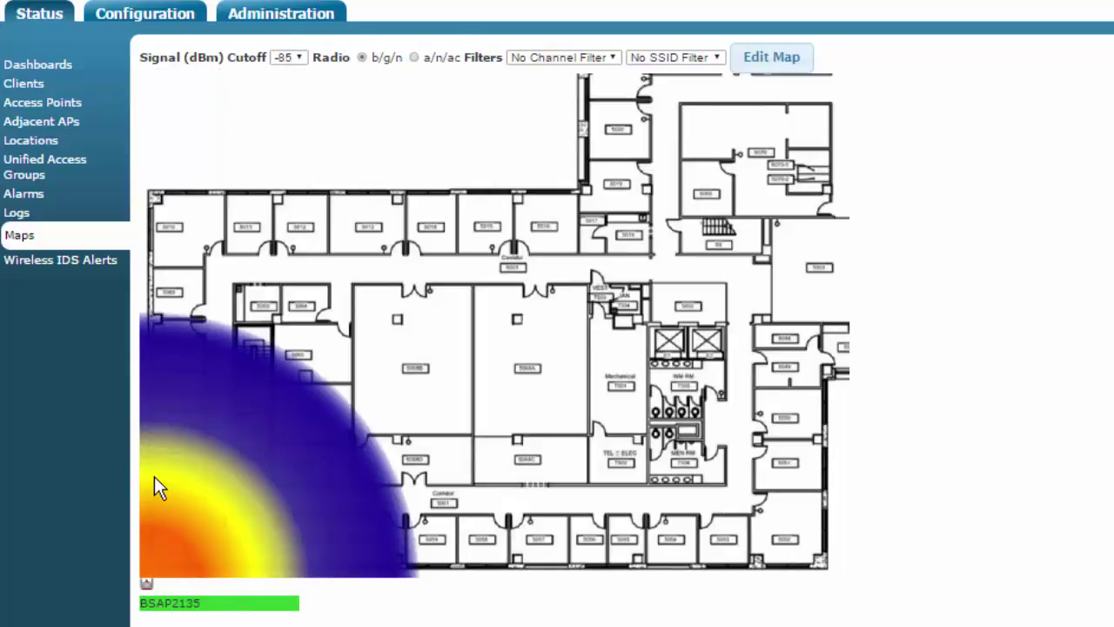
mouse_move(146, 585)
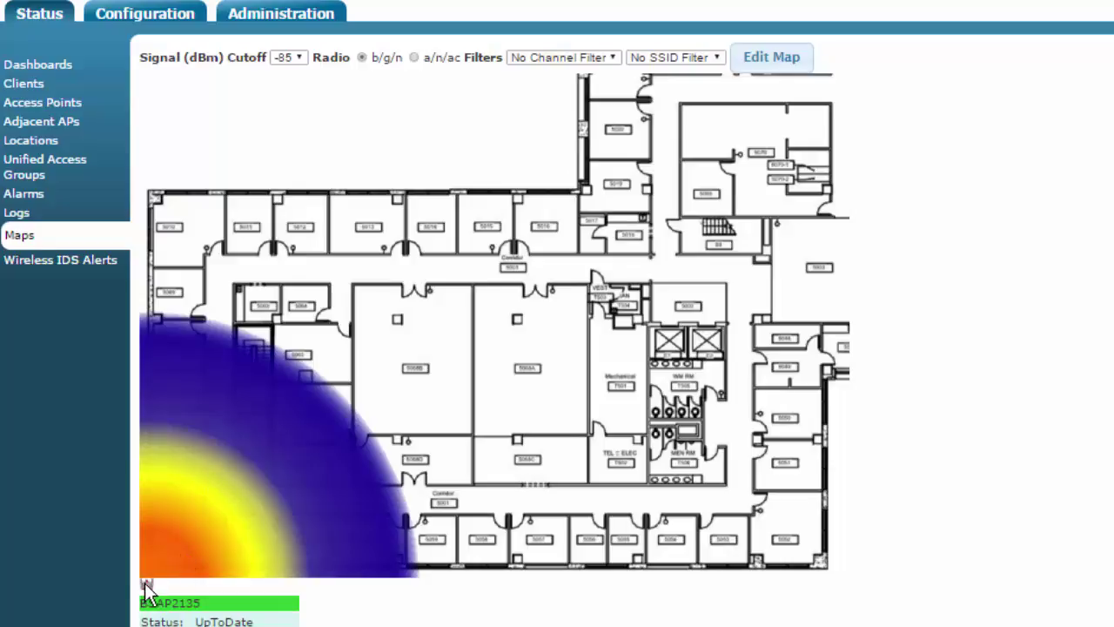
Place BSAP2135, BSAP2035, BSAP2030, BSAP2020 and BSAP1935 at their positions on the floor plan
drag(147, 585, 611, 351)
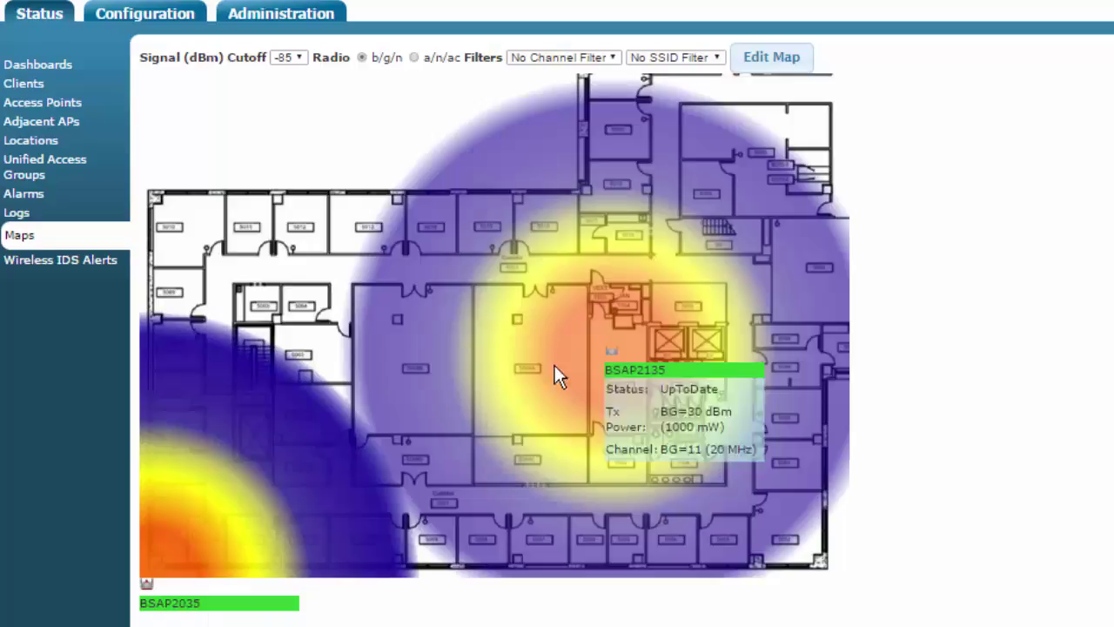
drag(146, 585, 265, 486)
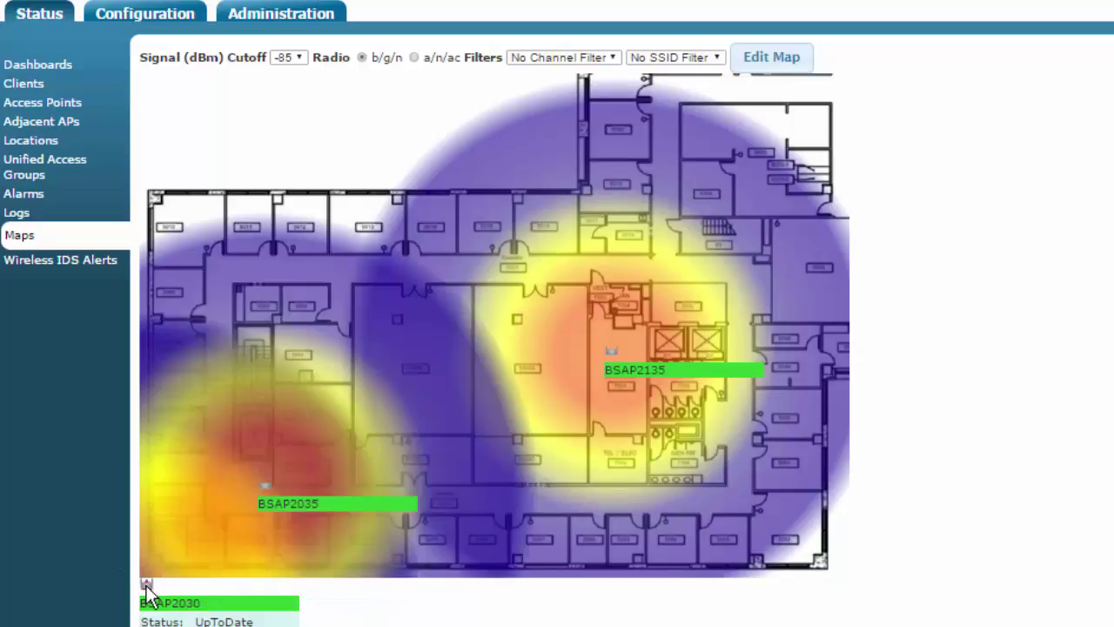
mouse_move(147, 583)
mouse_down()
mouse_move(254, 452)
mouse_move(247, 300)
mouse_up()
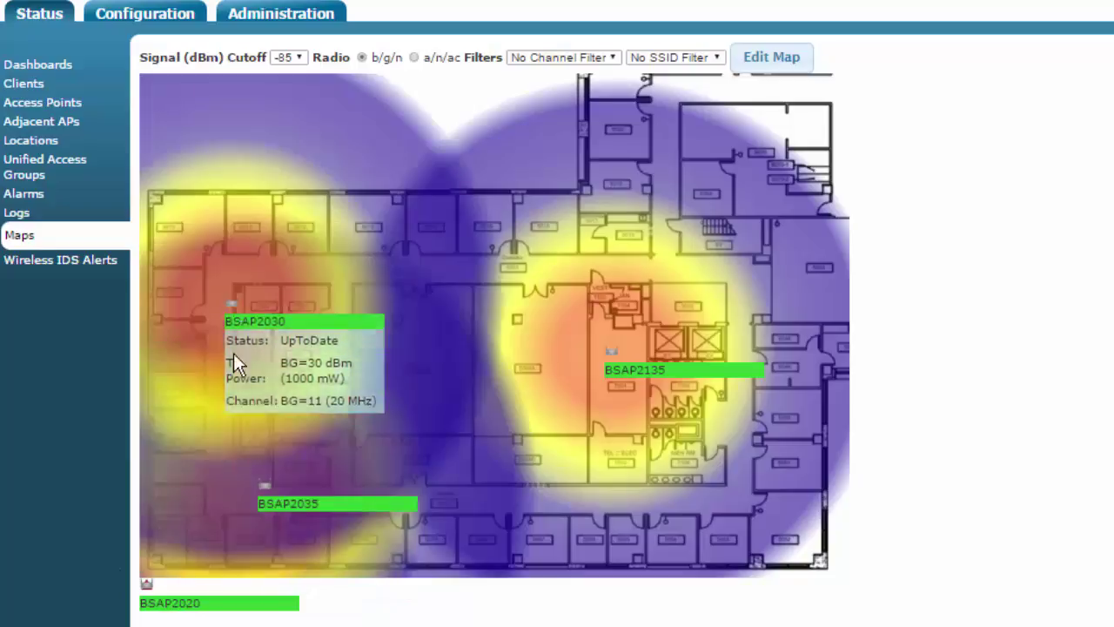
drag(148, 586, 471, 265)
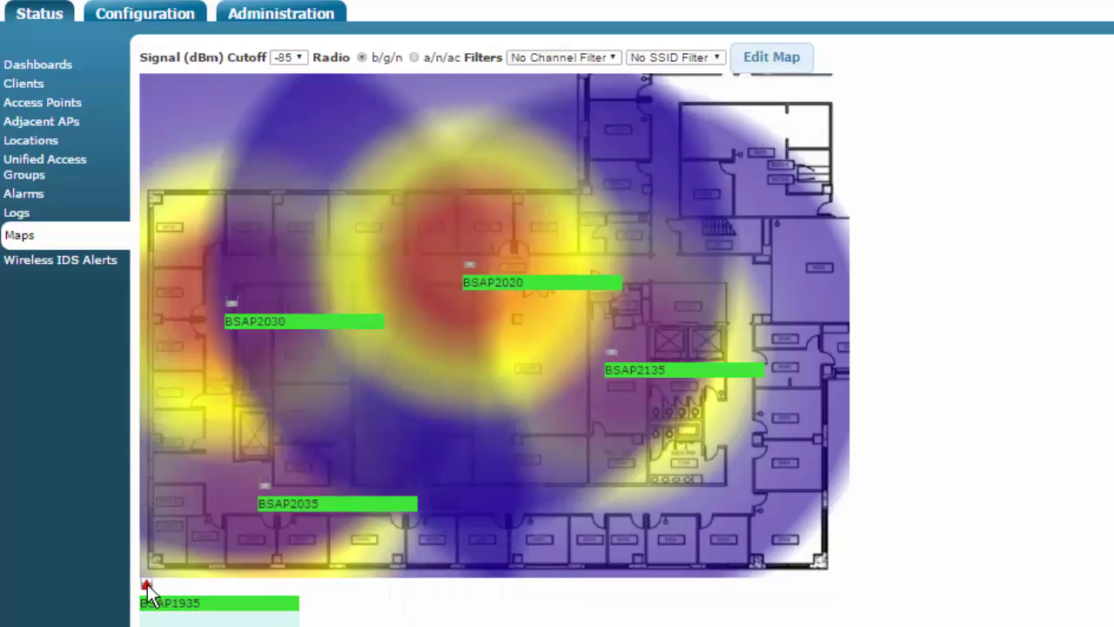
mouse_move(146, 585)
mouse_down()
mouse_move(526, 550)
mouse_move(628, 496)
mouse_up()
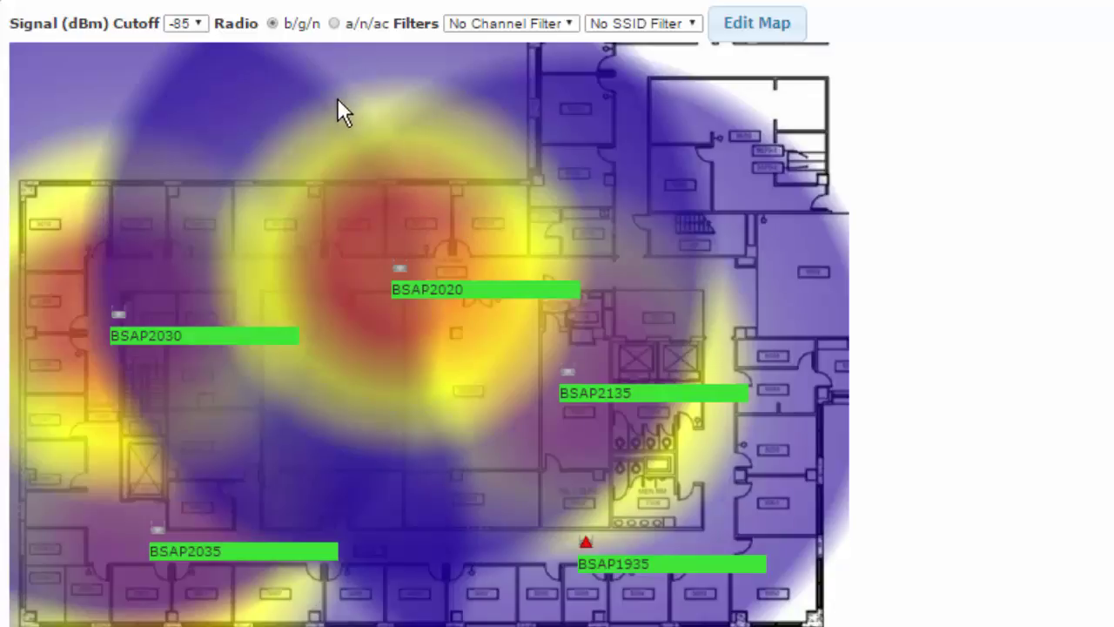
Set the heat map signal cutoff to -65 dBm and show a/n/ac radio coverage
click(199, 29)
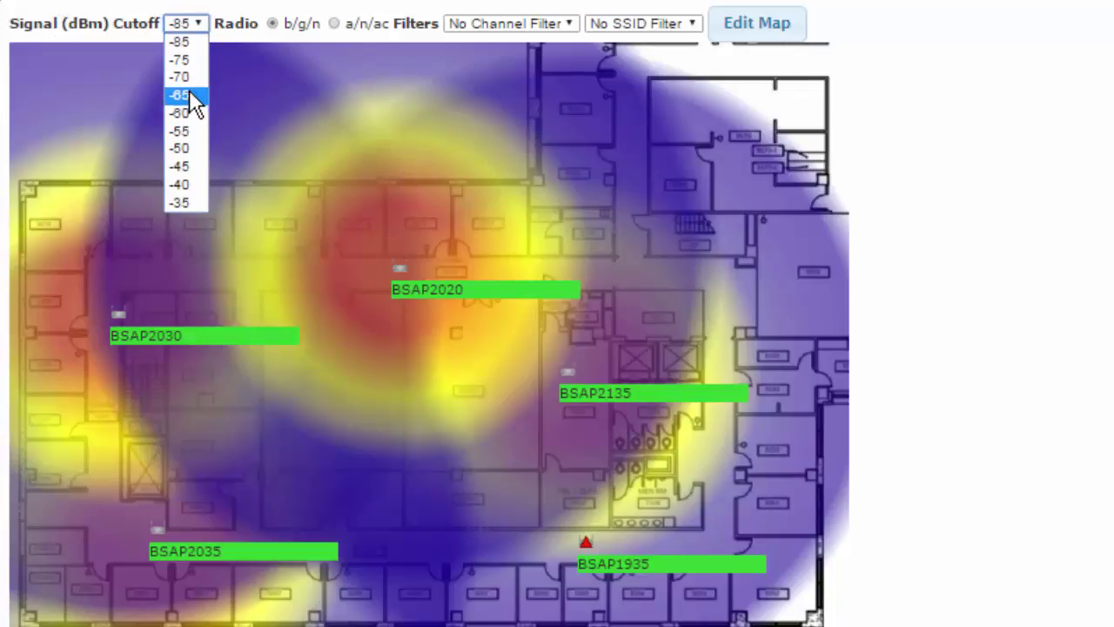
click(193, 93)
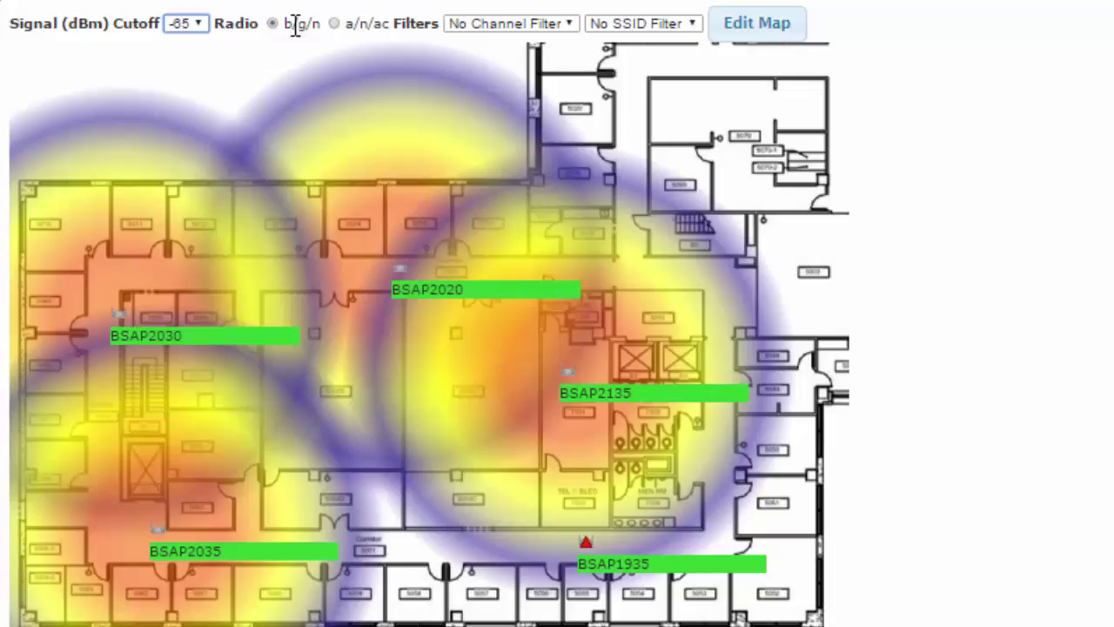
click(336, 24)
click(272, 24)
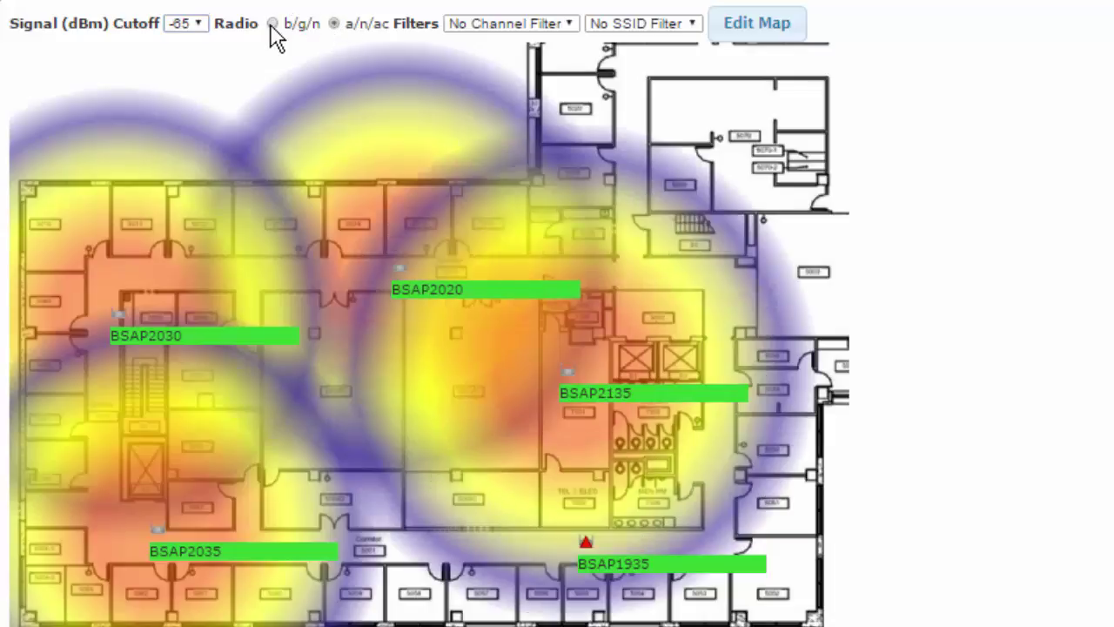
click(335, 25)
click(573, 25)
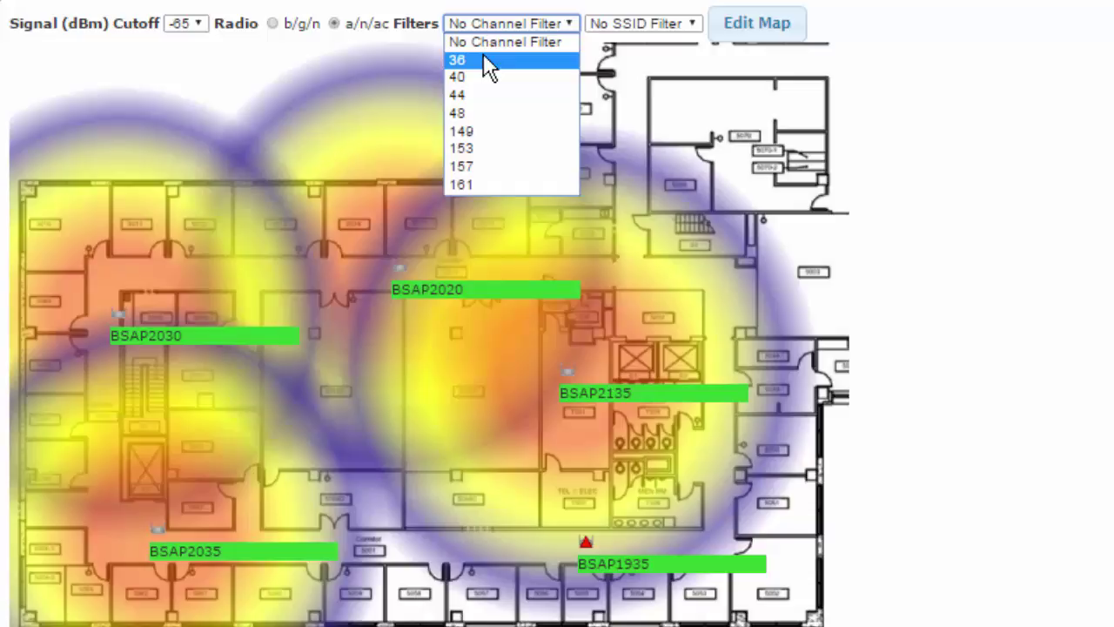
click(485, 68)
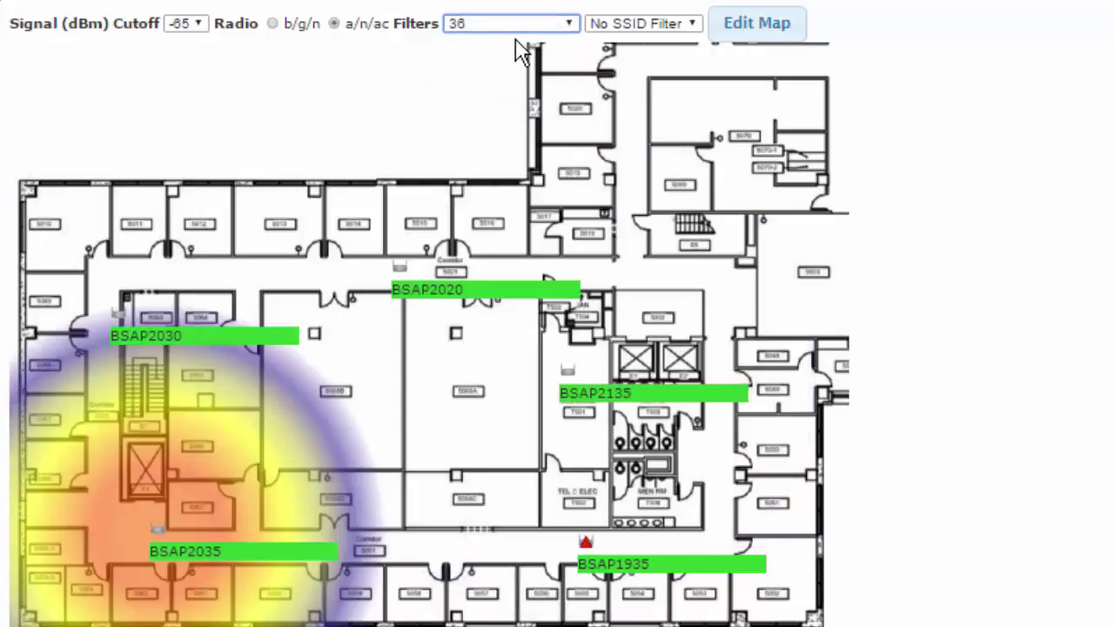
click(569, 23)
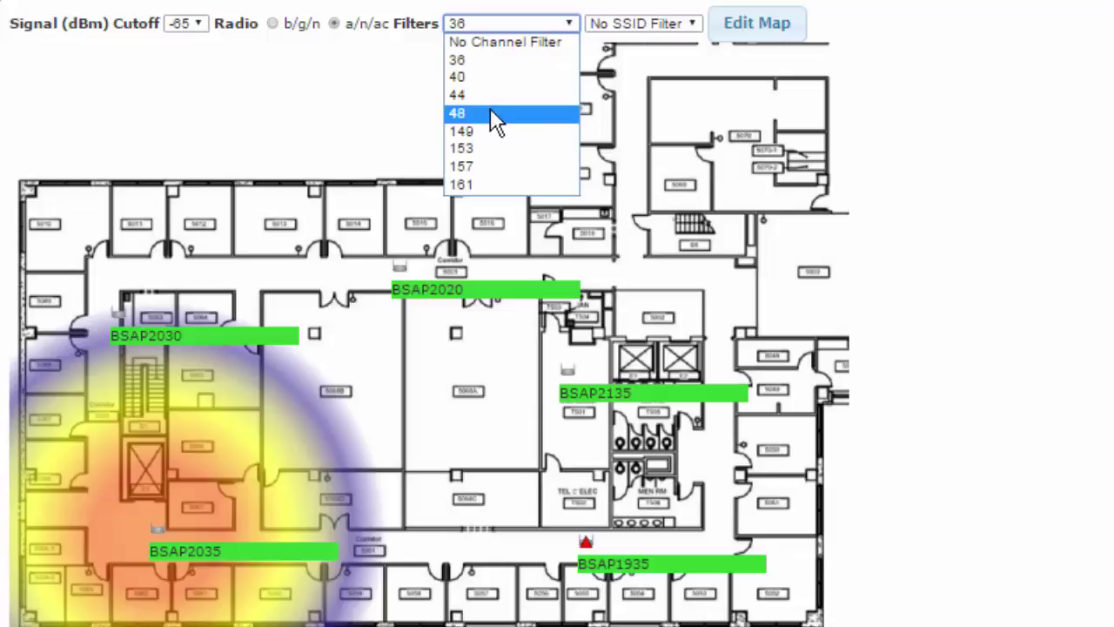
click(487, 132)
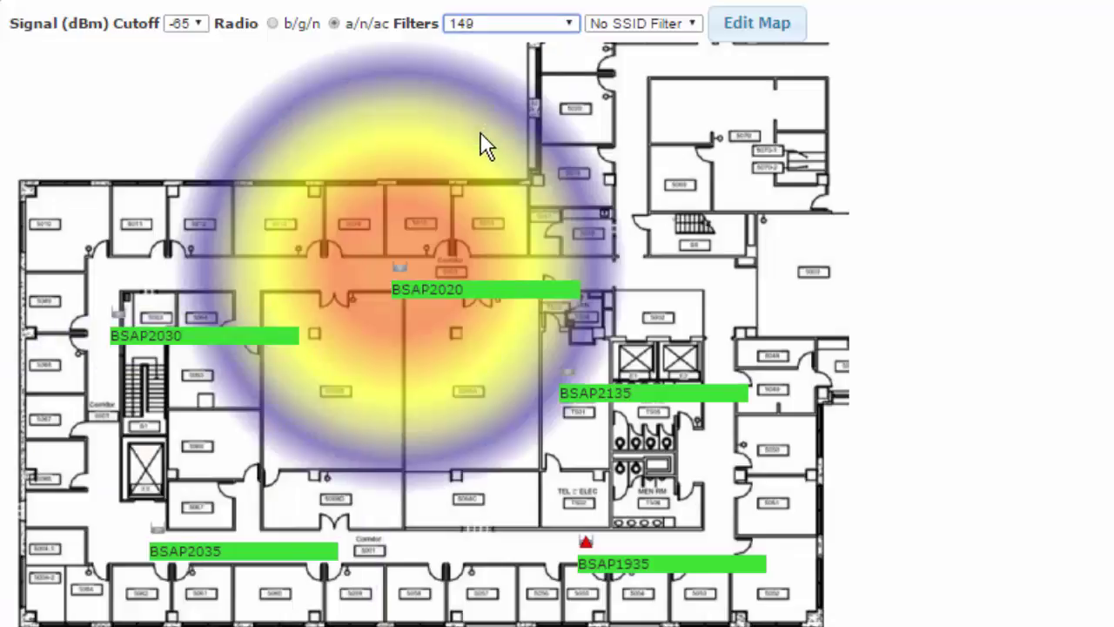
click(567, 26)
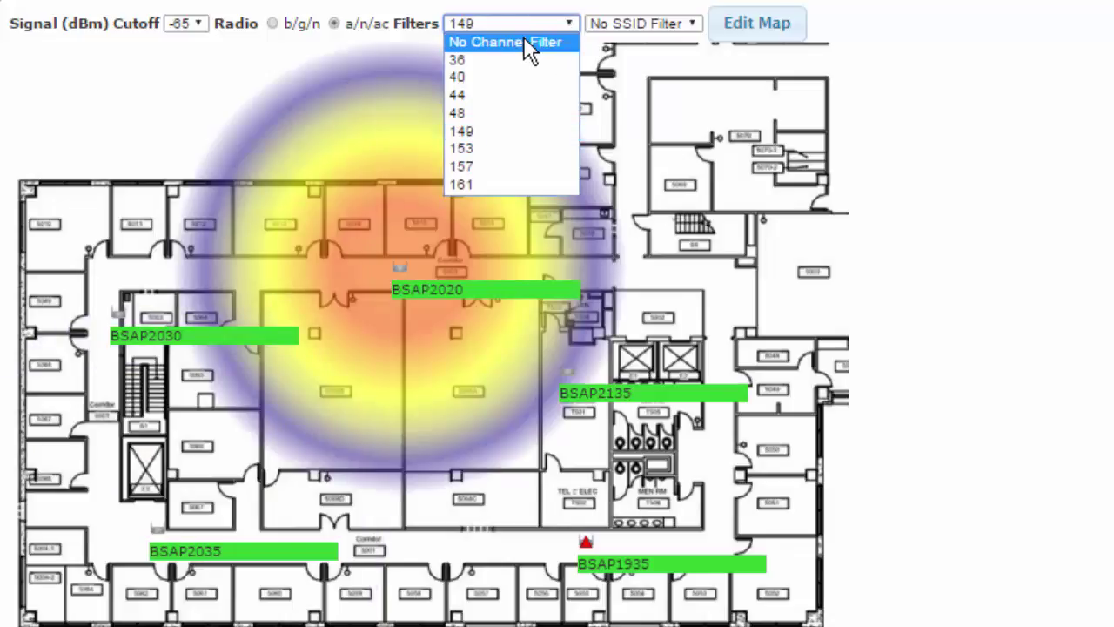
click(527, 43)
click(688, 26)
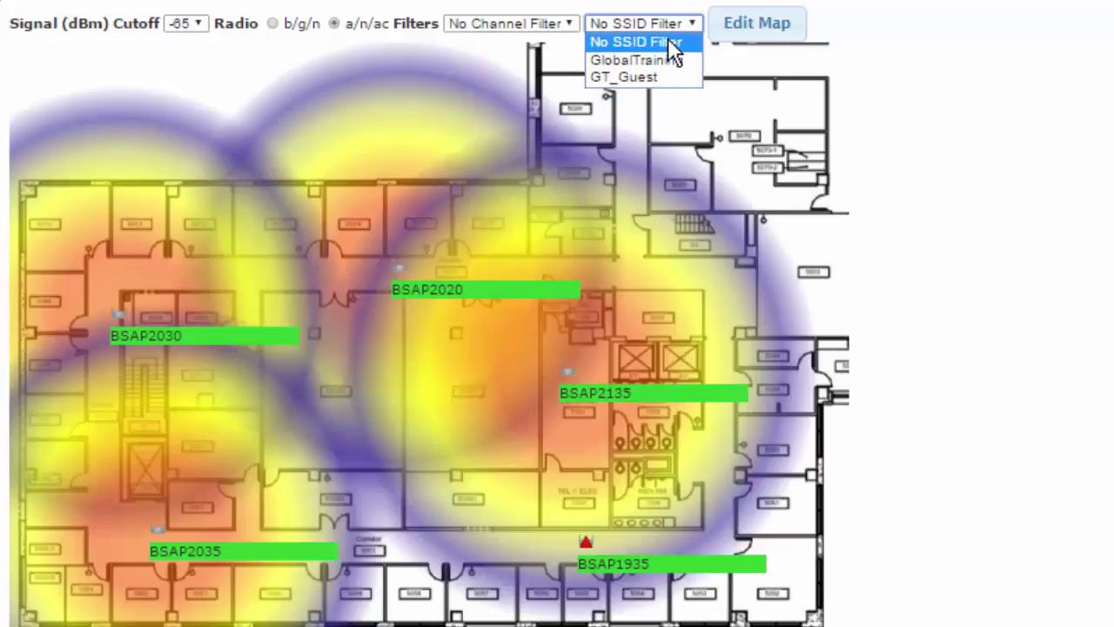
click(668, 41)
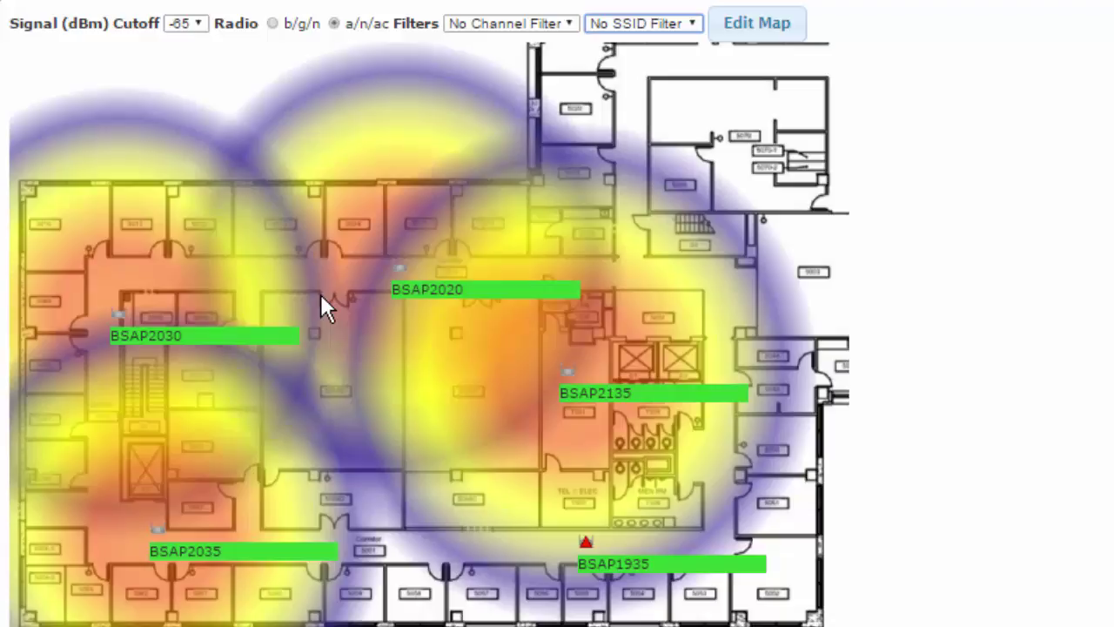
Apply a -35 dBm signal cutoff, leaving no coverage shading on the floor plan
click(200, 24)
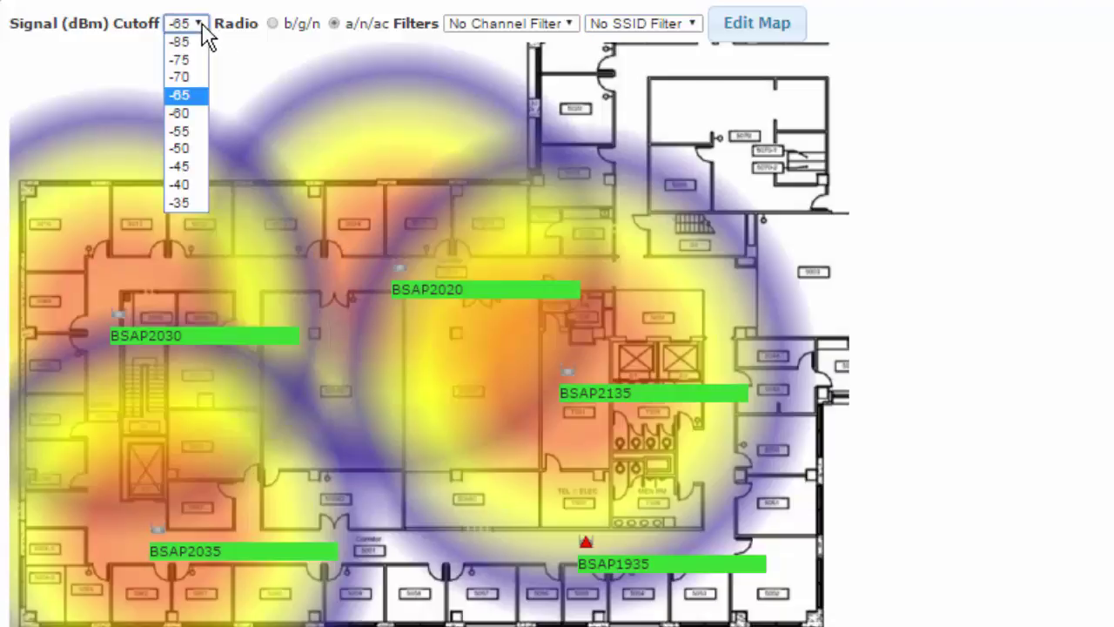
click(193, 205)
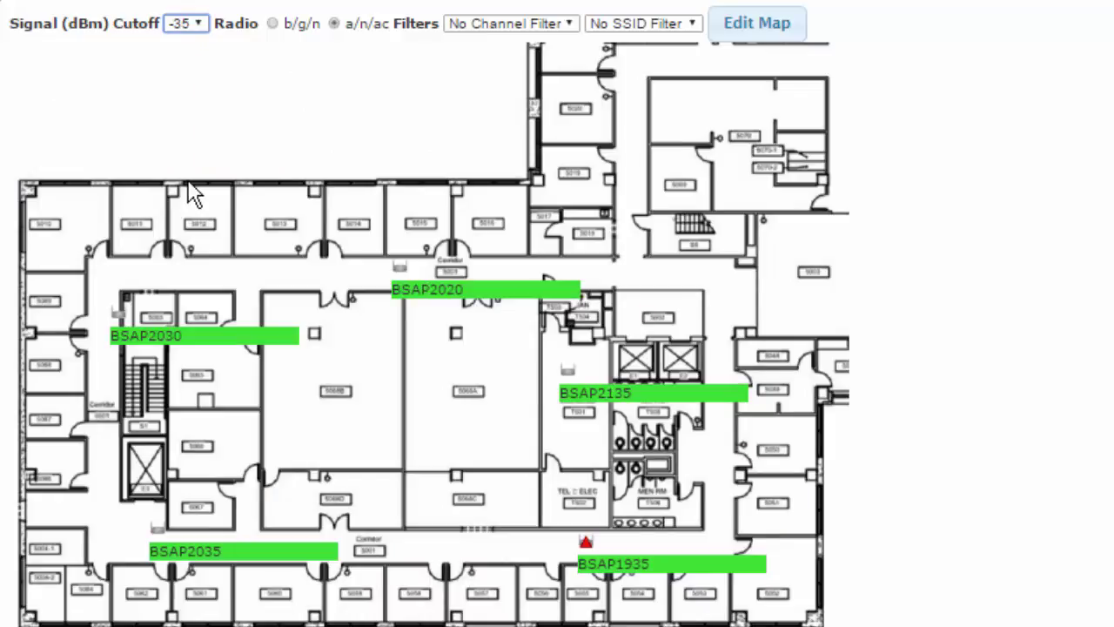
click(111, 305)
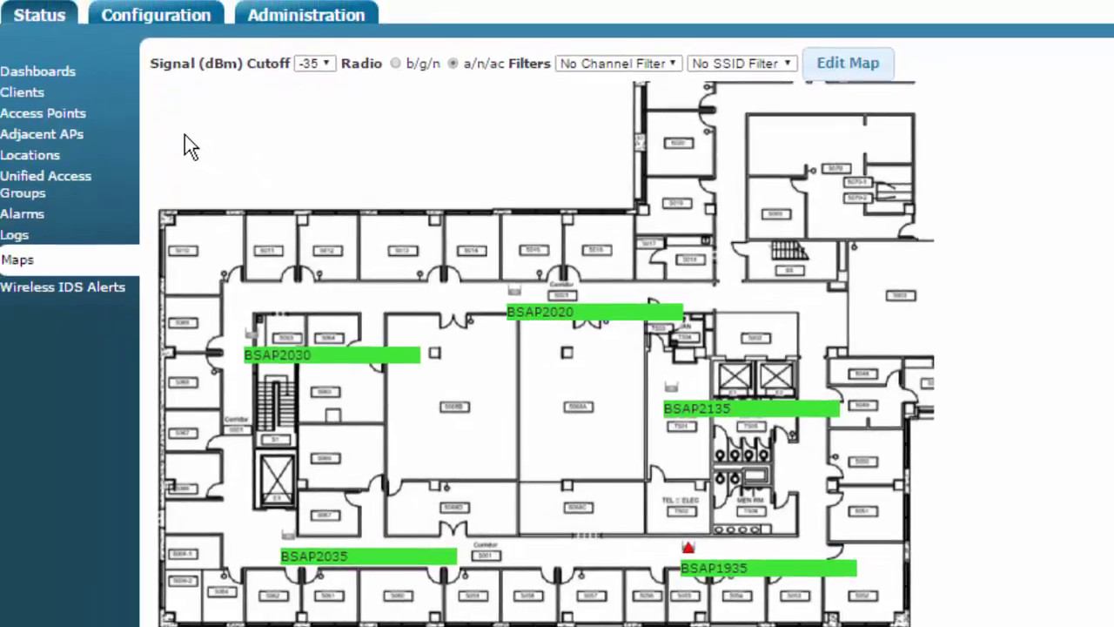
Show the Adjacent APs table from the Status sidebar
click(41, 138)
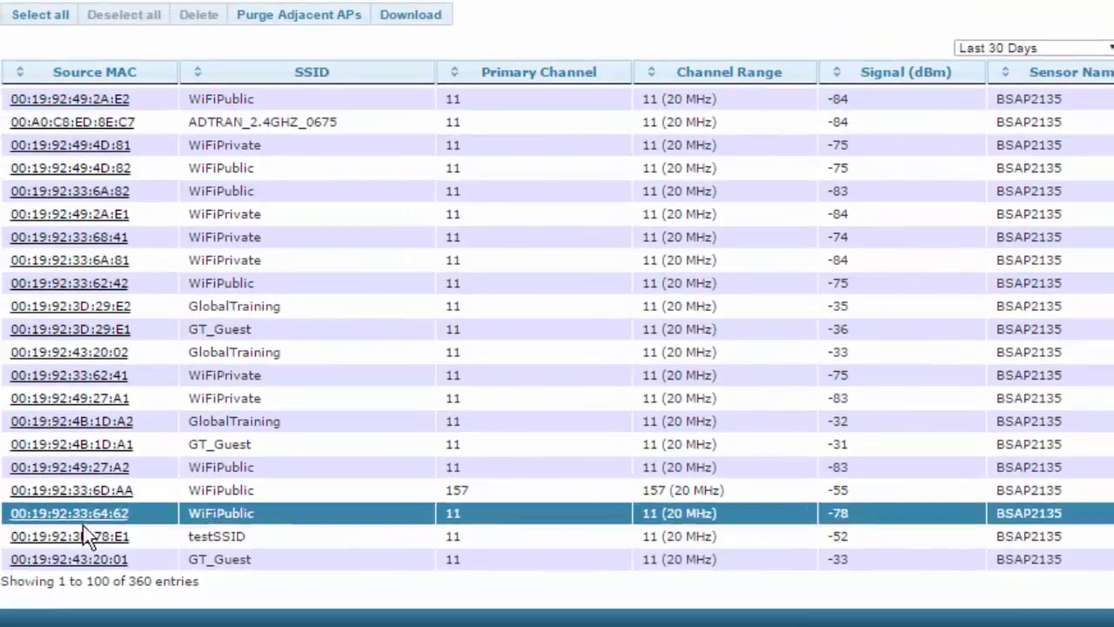
Plot the possible location of adjacent AP 00:19:92:3B:78:E1 on the floor plan
click(85, 542)
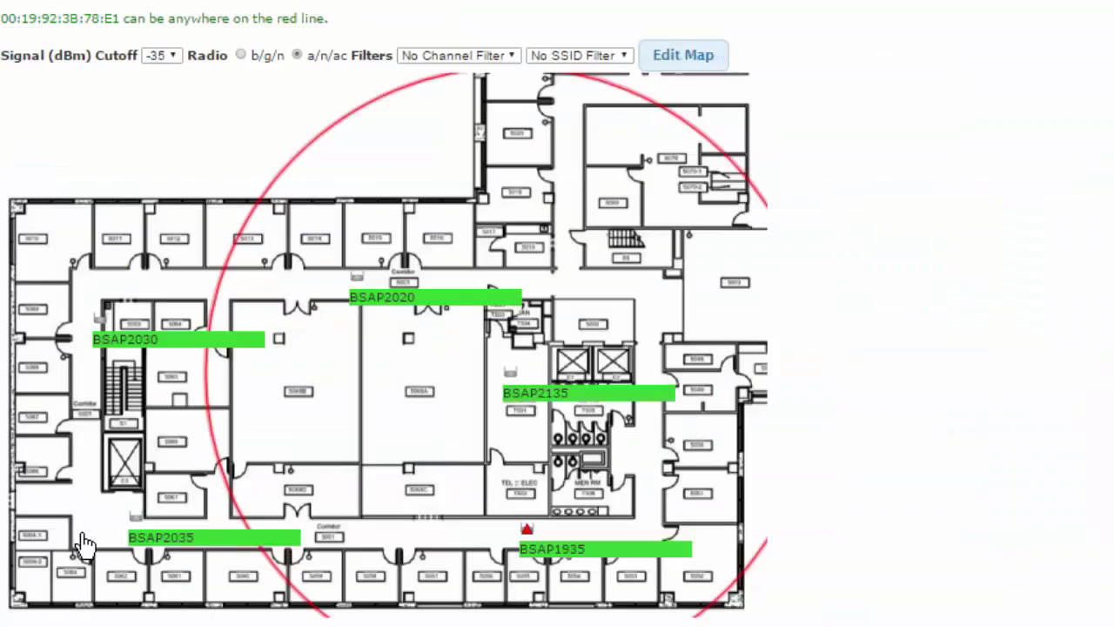